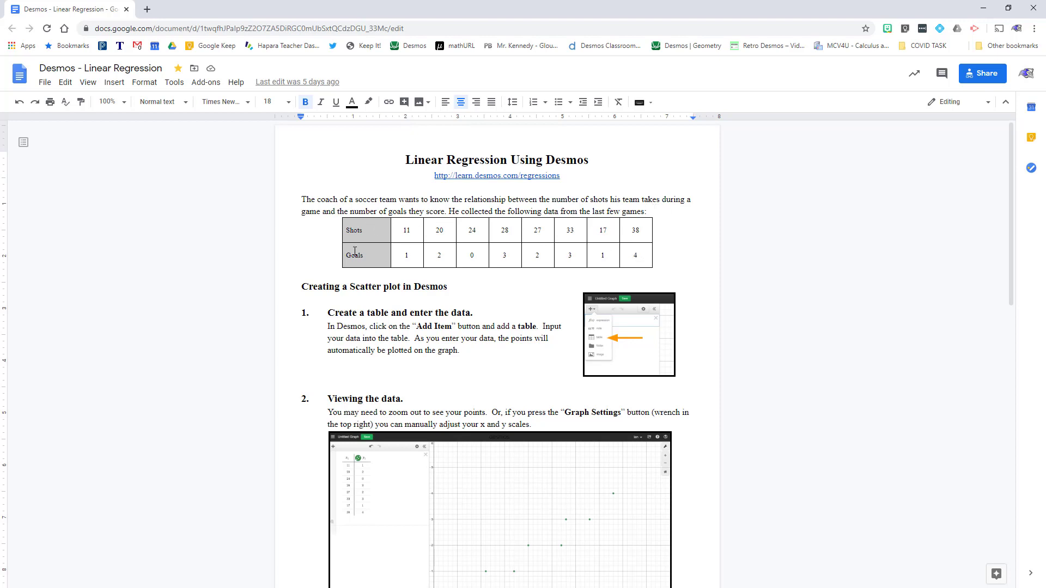
Step: Take the Linear Regression Using Desmos handout window out of full screen
{"action": "left_click", "coordinate": [1009, 11]}
Step: Snap the handout to the left half, reset the Desmos view, and add an empty table
{"action": "left_click_drag", "start_coordinate": [272, 13], "coordinate": [0, 93]}
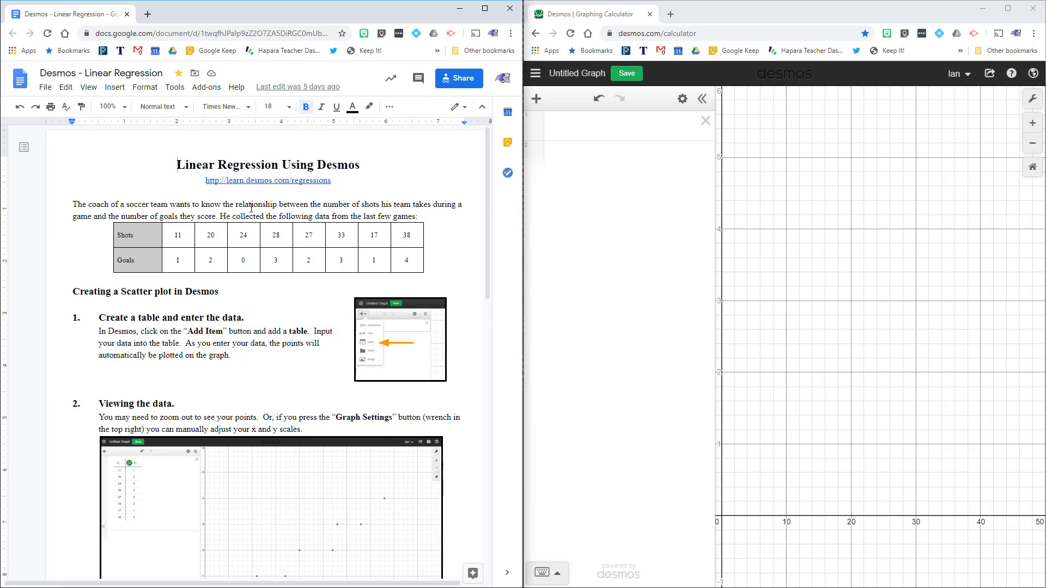
{"action": "left_click", "coordinate": [1032, 167]}
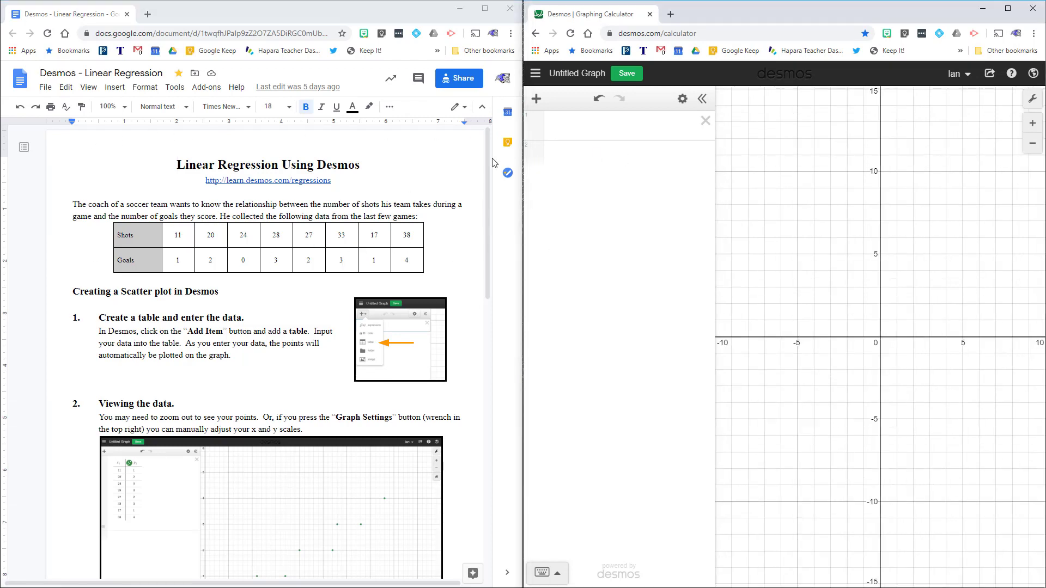
{"action": "left_click", "coordinate": [537, 100]}
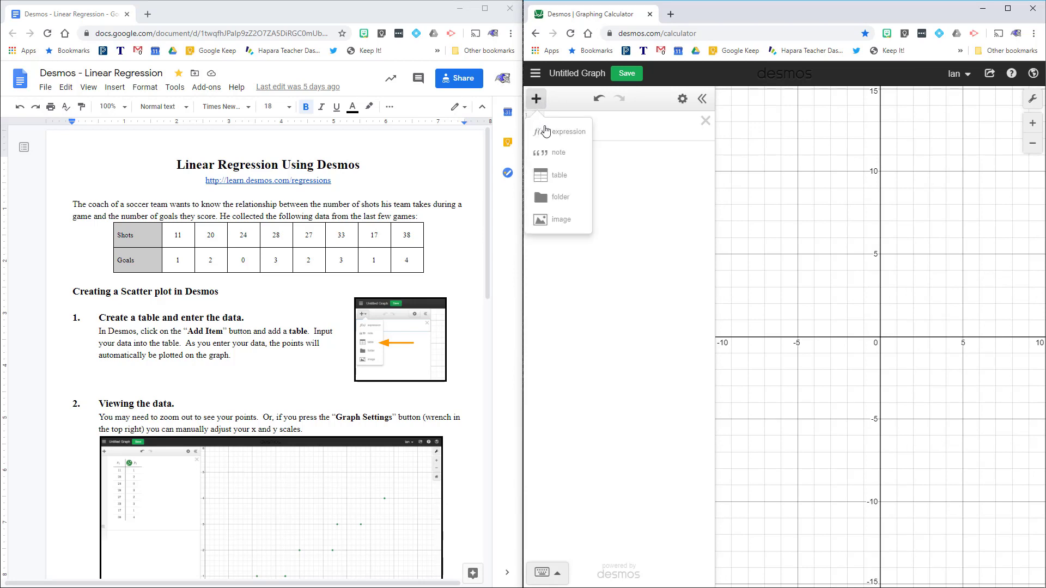
{"action": "left_click", "coordinate": [555, 180]}
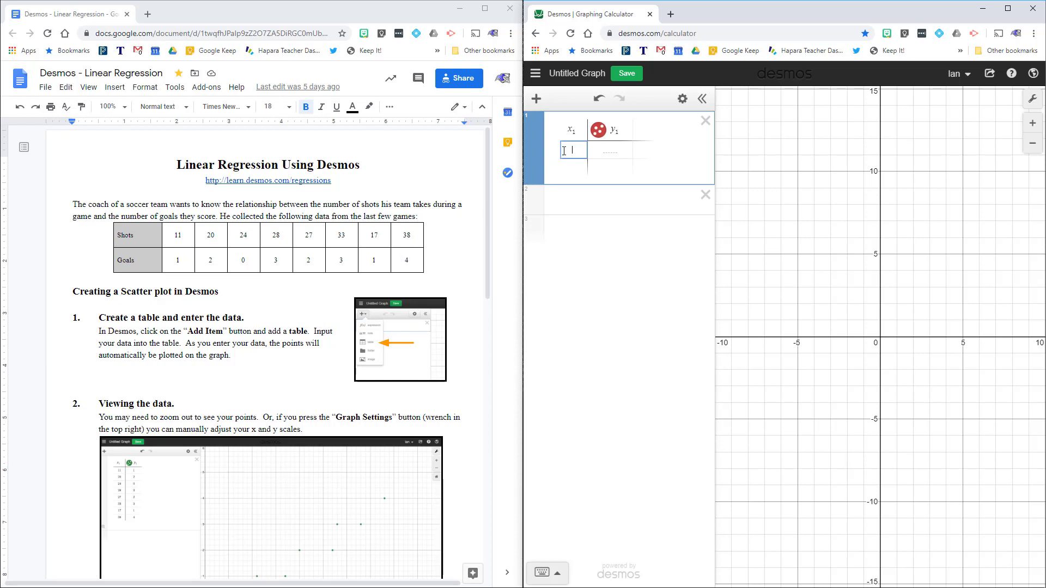
Step: Enter the shots 11, 20, 24, 28, 27, 33, 17, 28 in the x₁ column
{"action": "type", "text": "11"}
{"action": "key", "text": "Return"}
{"action": "type", "text": "20"}
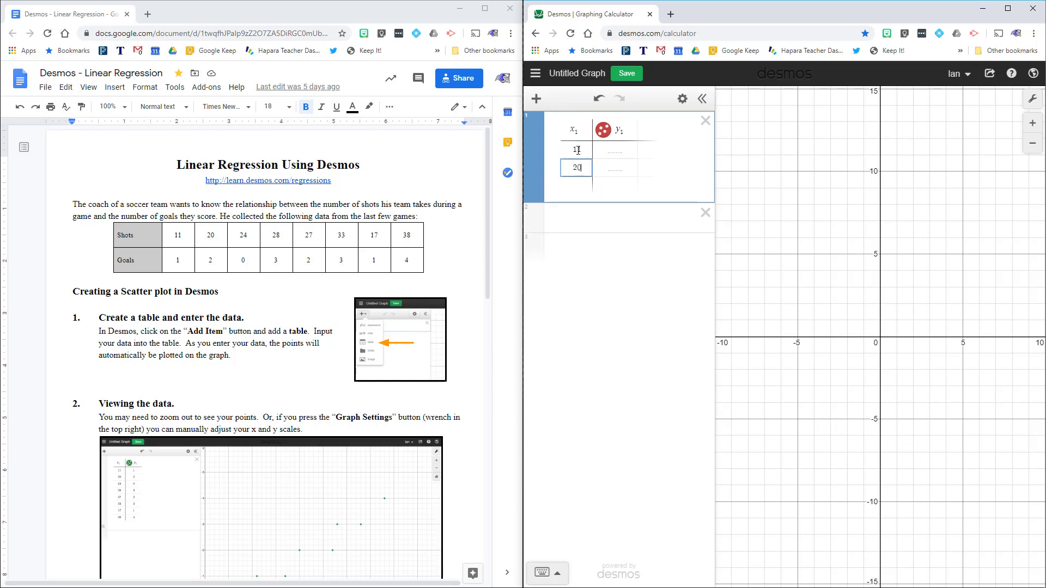
{"action": "key", "text": "Return"}
{"action": "type", "text": "24"}
{"action": "key", "text": "Return"}
{"action": "type", "text": "2"}
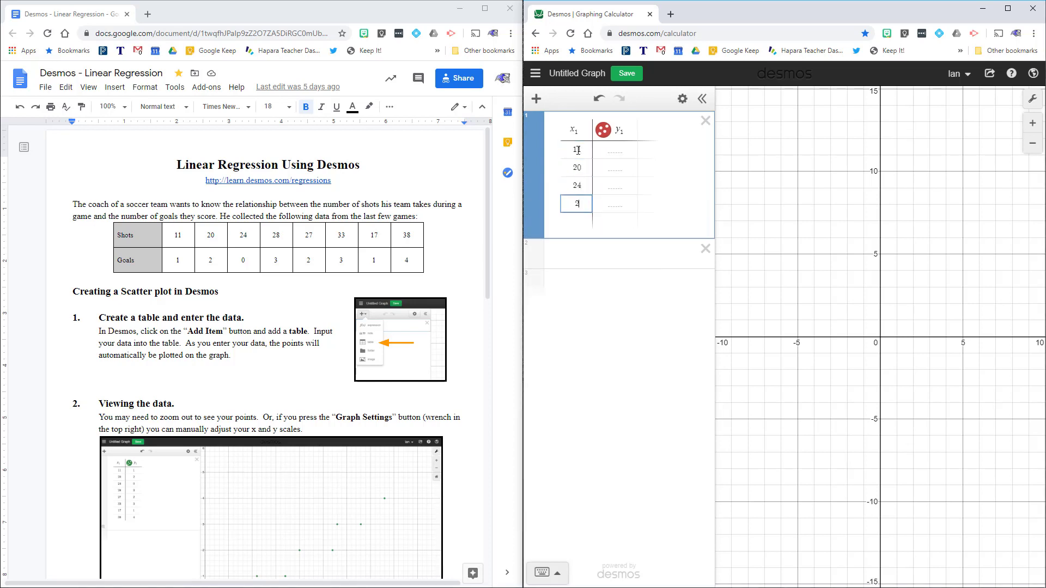
{"action": "type", "text": "8"}
{"action": "key", "text": "Return"}
{"action": "type", "text": "27"}
{"action": "key", "text": "Return"}
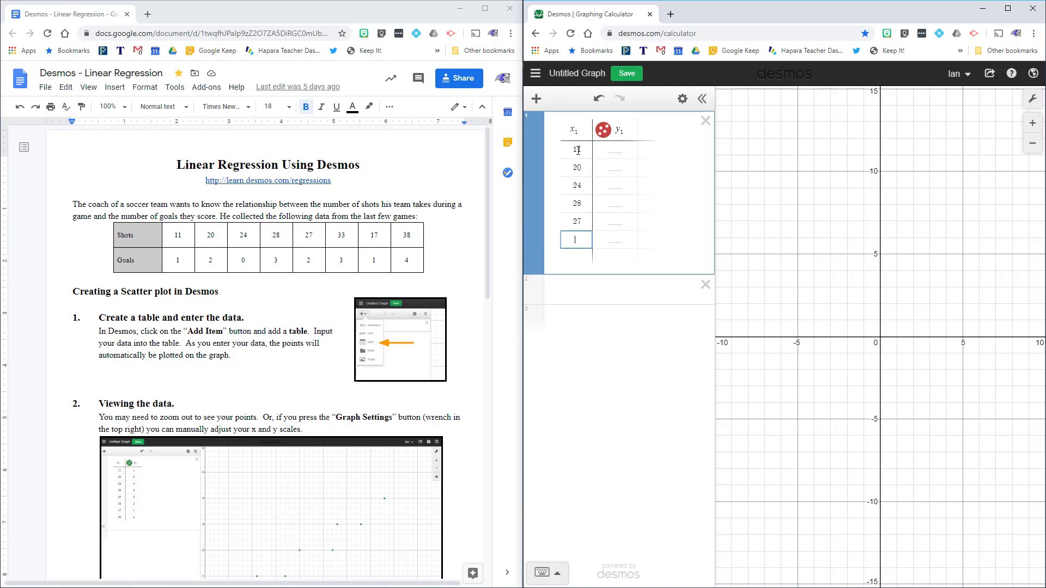
{"action": "type", "text": "33"}
{"action": "key", "text": "Return"}
{"action": "type", "text": "17"}
{"action": "key", "text": "Return"}
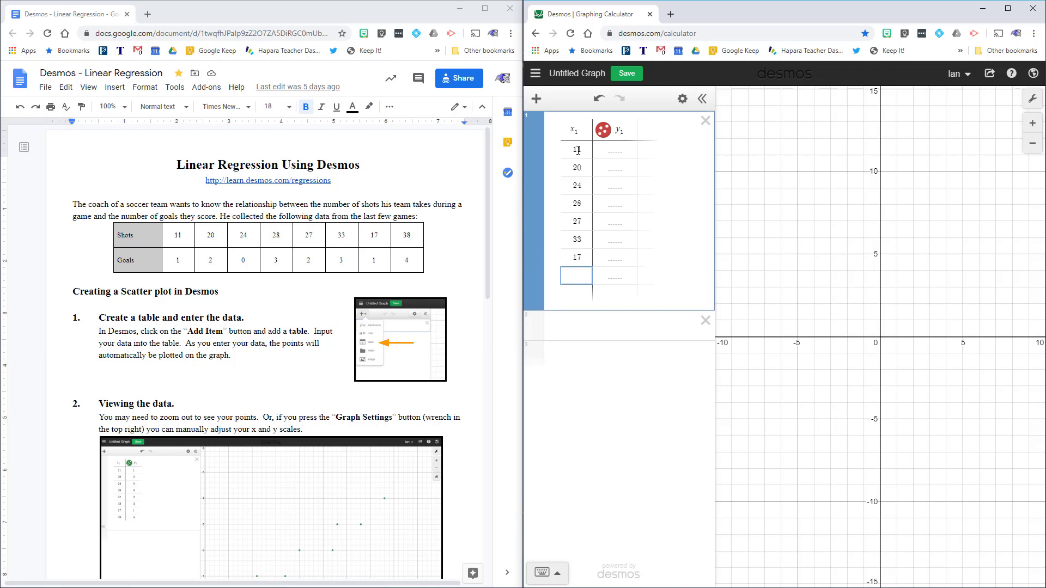
{"action": "type", "text": "28"}
Step: Enter the goals 1, 2, 0, 3, 2, 3, 1, 4 in the y₁ column
{"action": "left_click", "coordinate": [608, 166]}
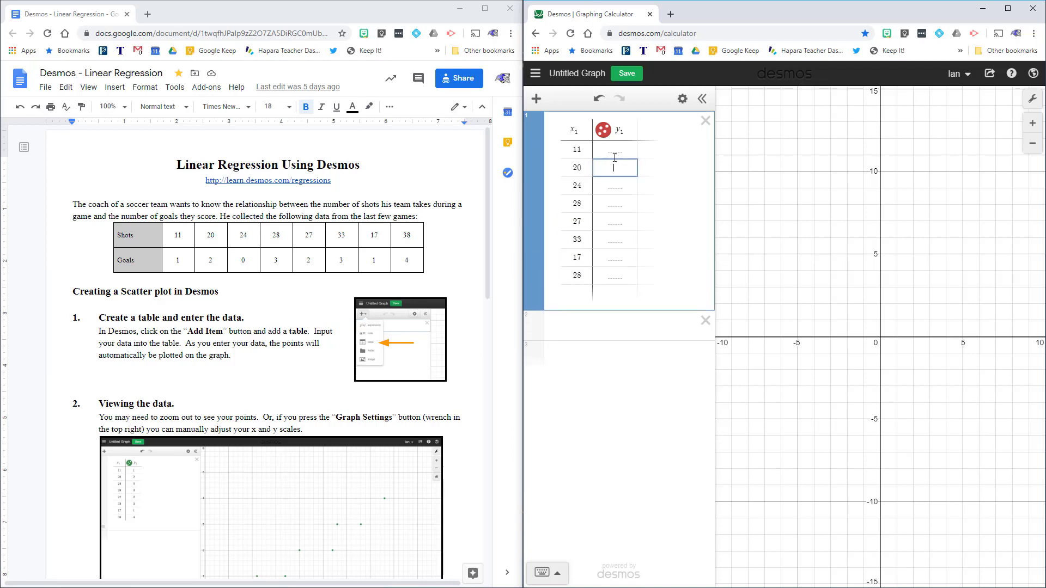
{"action": "left_click", "coordinate": [619, 150]}
{"action": "type", "text": "1"}
{"action": "key", "text": "Return"}
{"action": "type", "text": "2"}
{"action": "key", "text": "Return"}
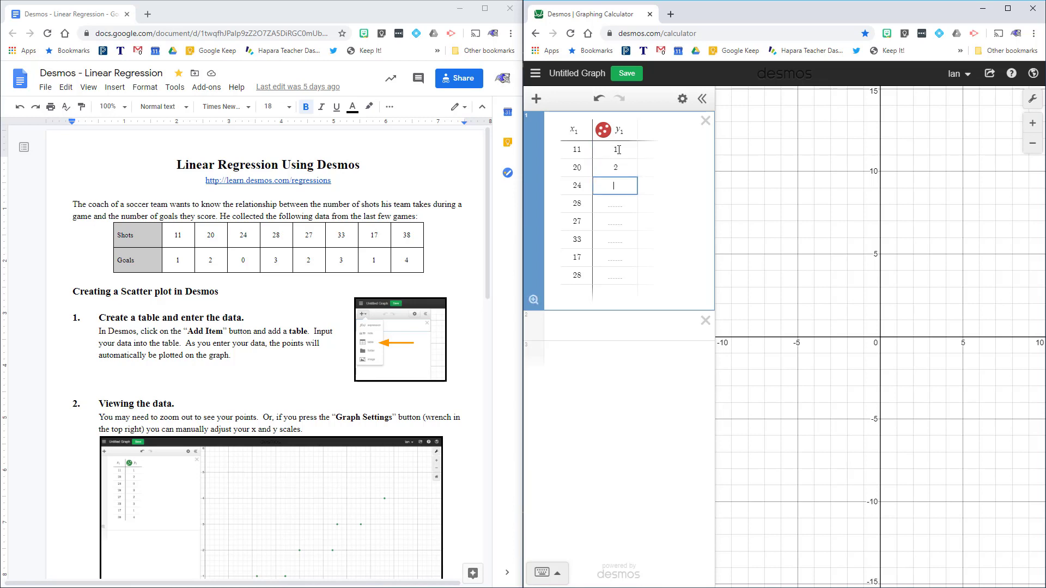
{"action": "type", "text": "0"}
{"action": "key", "text": "Return"}
{"action": "type", "text": "3"}
{"action": "key", "text": "Return"}
{"action": "type", "text": "2"}
{"action": "key", "text": "Return"}
{"action": "type", "text": "3"}
{"action": "key", "text": "Return"}
{"action": "type", "text": "1"}
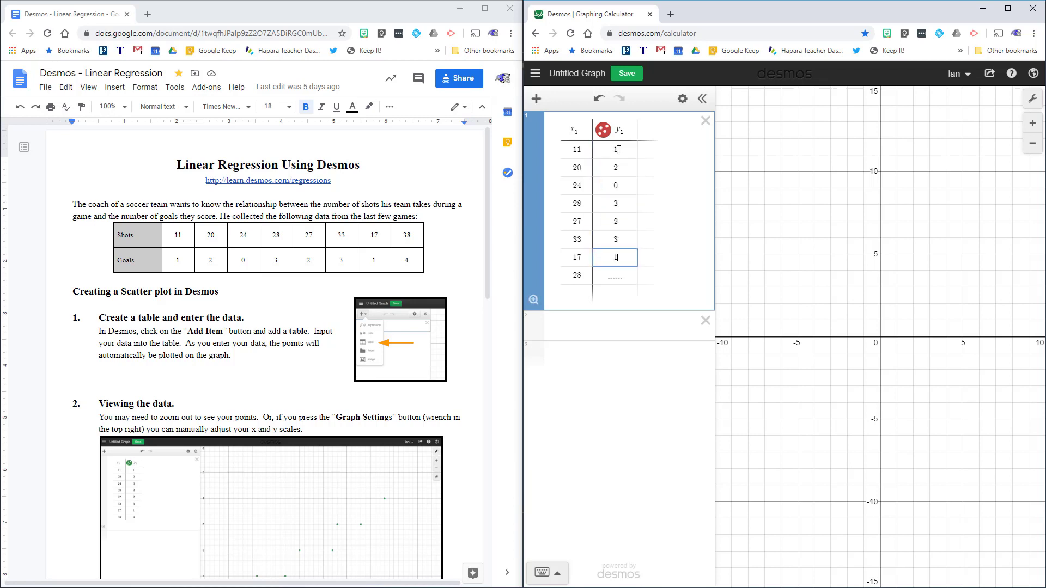
{"action": "key", "text": "Return"}
{"action": "type", "text": "4"}
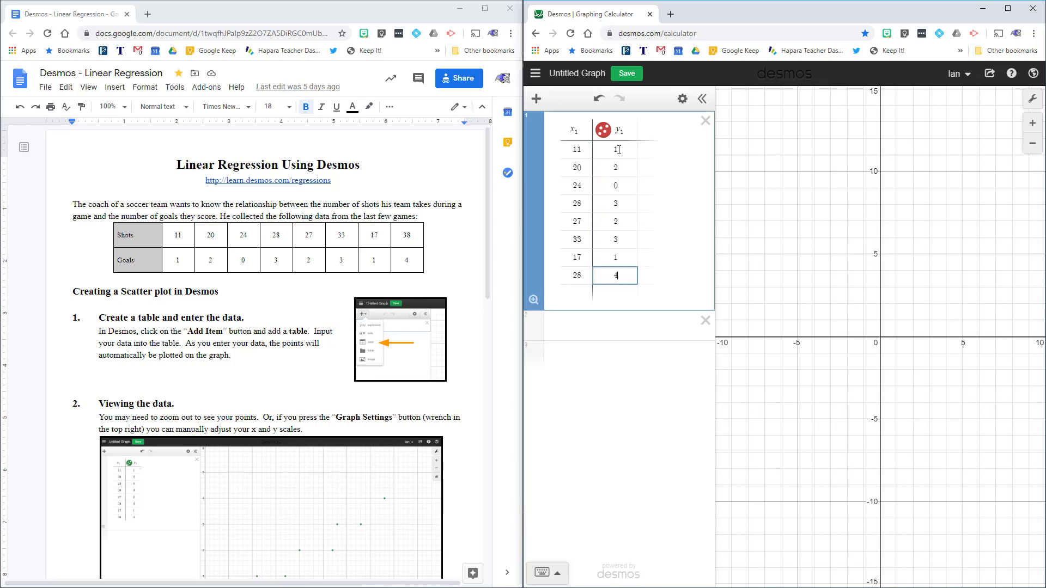
{"action": "left_click", "coordinate": [648, 390]}
Step: Change the last x₁ value from 28 to 38
{"action": "left_click", "coordinate": [577, 276]}
{"action": "key", "text": "BackSpace"}
{"action": "type", "text": "3"}
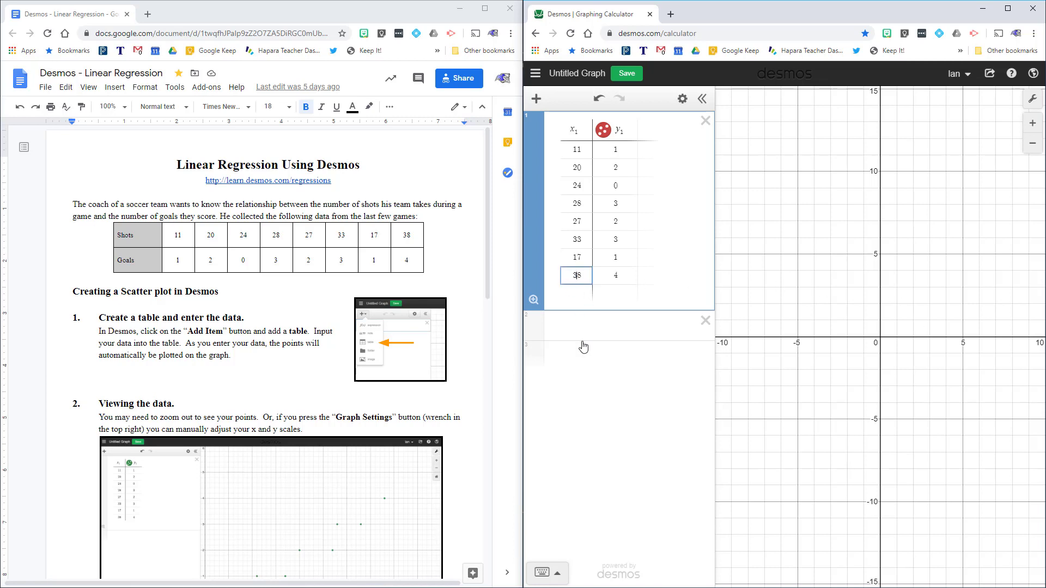
{"action": "left_click", "coordinate": [616, 392]}
Step: Zoom out and pan the graph so all eight data points are visible
{"action": "scroll", "coordinate": [902, 266], "scroll_direction": "down", "scroll_amount": 5}
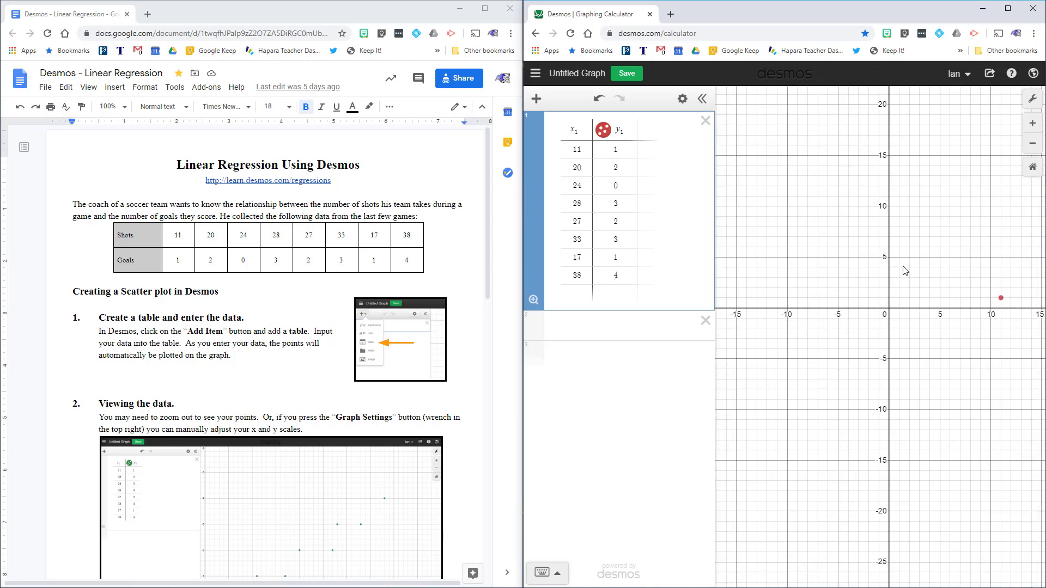
{"action": "scroll", "coordinate": [900, 262], "scroll_direction": "down", "scroll_amount": 2}
{"action": "left_click_drag", "start_coordinate": [963, 226], "coordinate": [878, 269]}
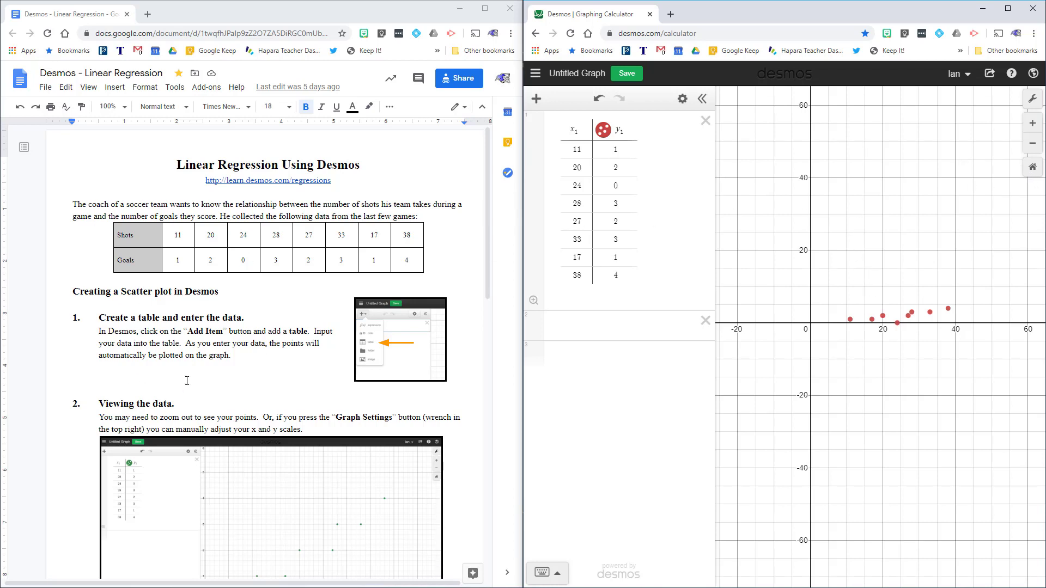
{"action": "scroll", "coordinate": [186, 380], "scroll_direction": "down", "scroll_amount": 4}
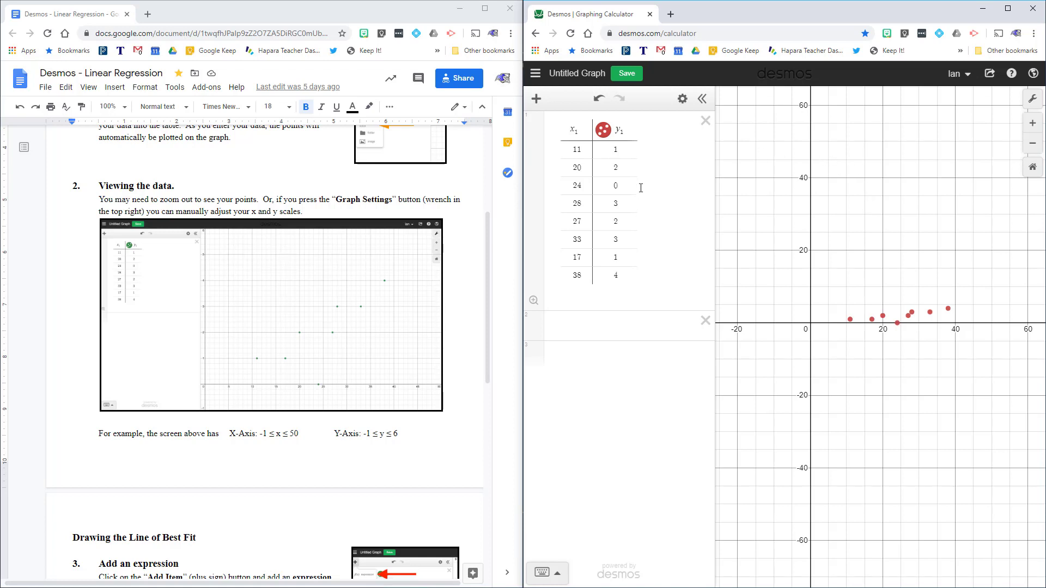
Step: In Graph Settings, set the x-axis from −1 to 50 and the y-axis minimum to −1
{"action": "left_click", "coordinate": [1030, 101]}
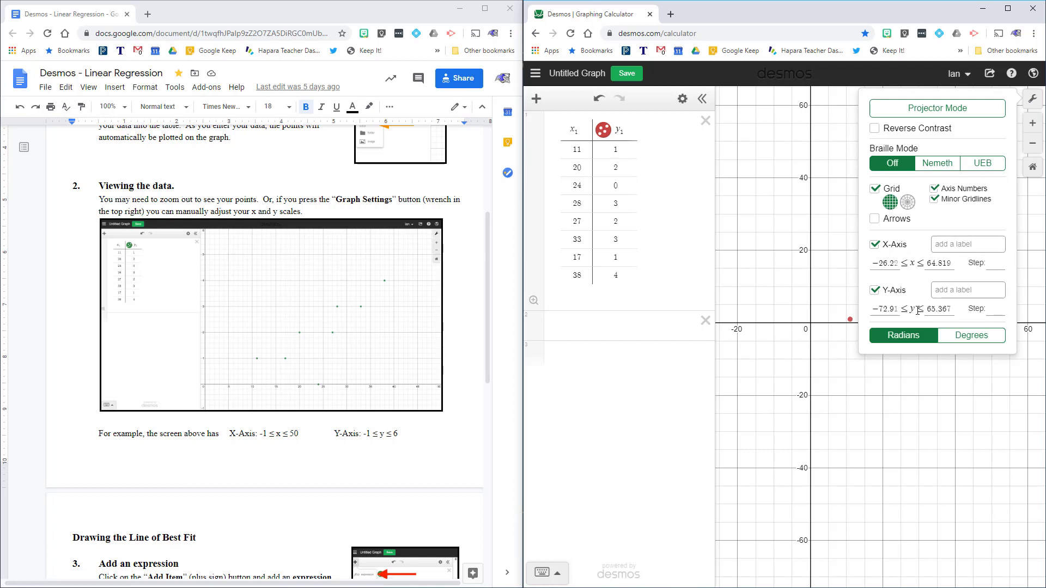
{"action": "double_click", "coordinate": [874, 262]}
{"action": "type", "text": "0"}
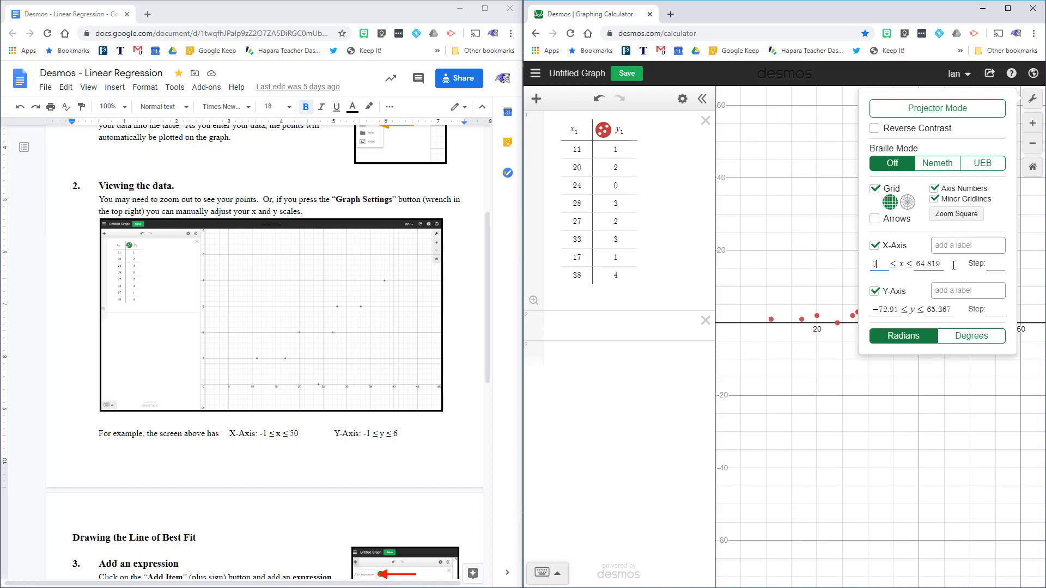
{"action": "type", "text": "-1"}
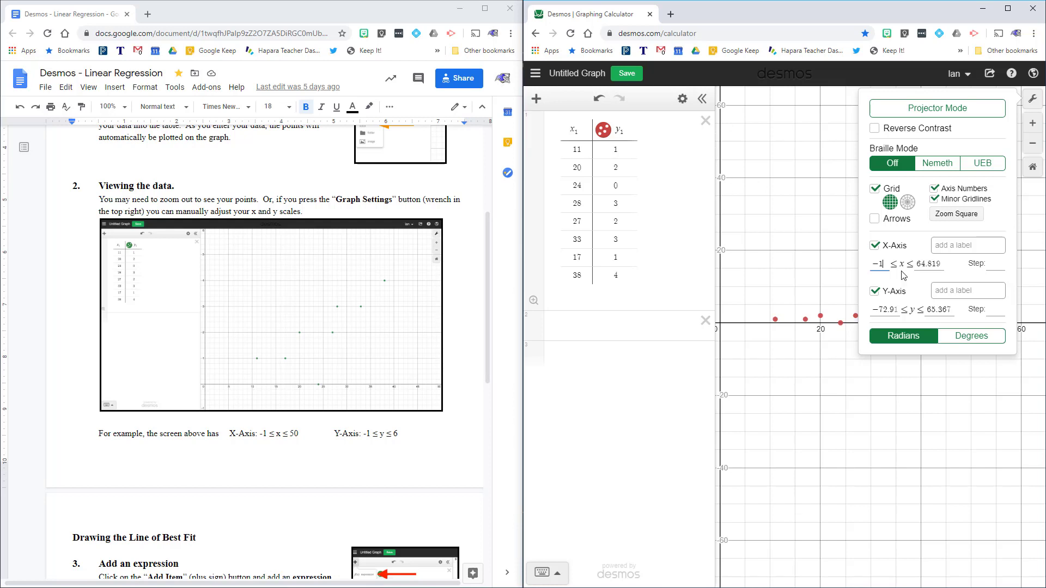
{"action": "left_click_drag", "start_coordinate": [918, 262], "coordinate": [963, 269]}
{"action": "type", "text": "50"}
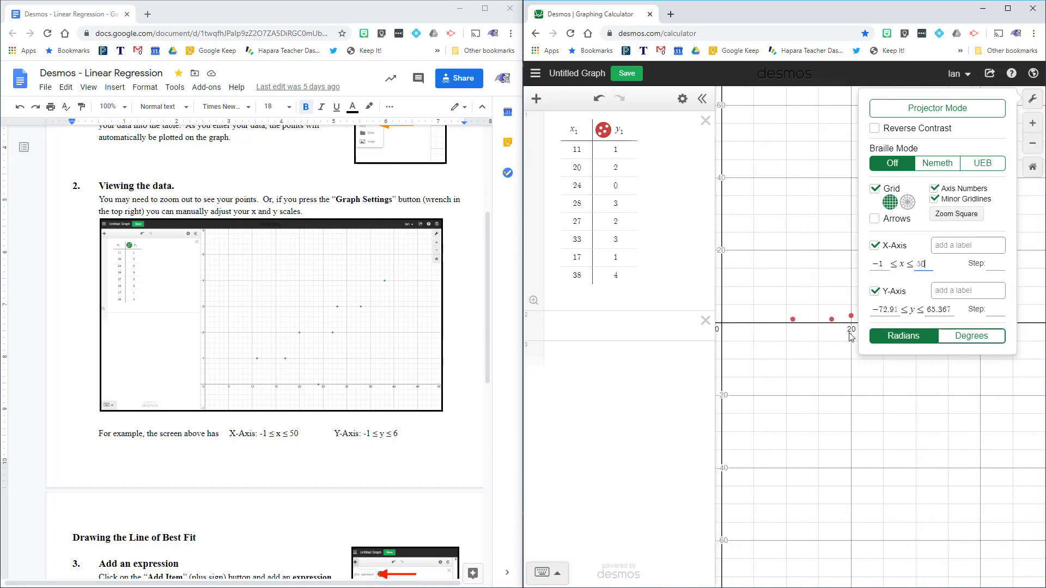
{"action": "double_click", "coordinate": [874, 309]}
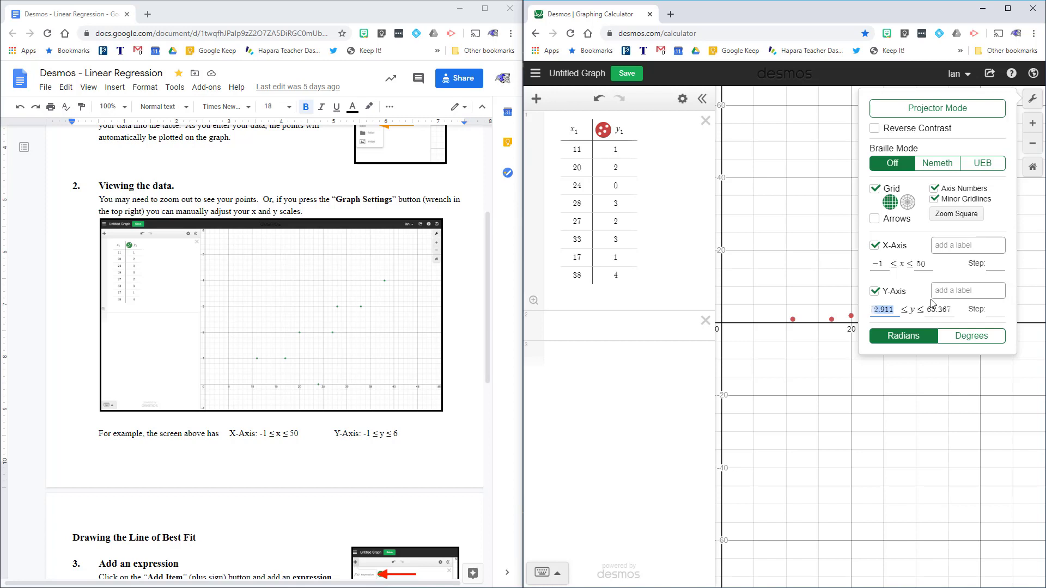
{"action": "type", "text": "-1"}
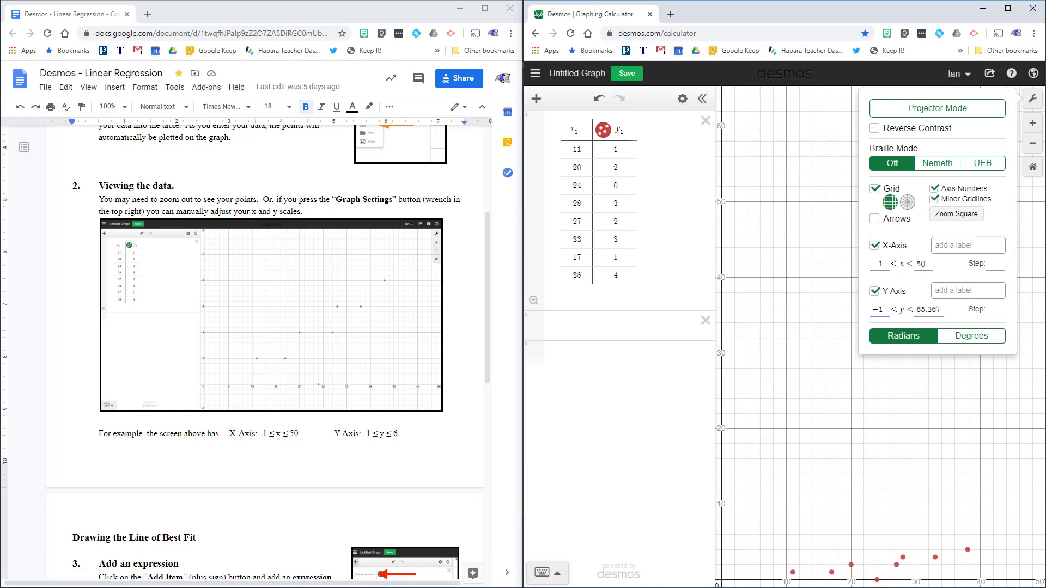
{"action": "double_click", "coordinate": [918, 311]}
Step: Set the y-axis maximum to 6, then check the (20, 2), (27, 2) and (28, 3) point labels
{"action": "type", "text": "6"}
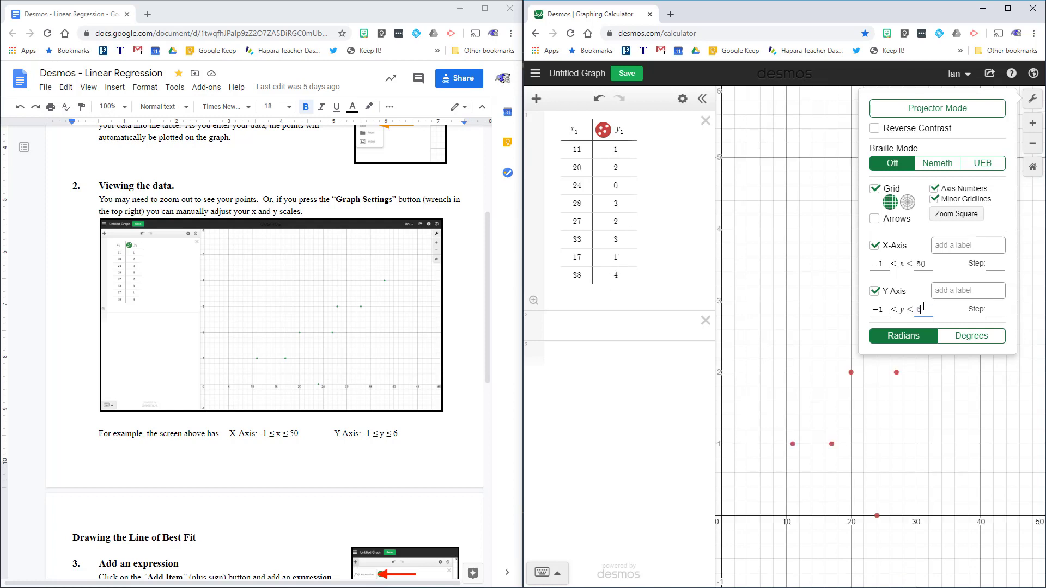
{"action": "left_click", "coordinate": [799, 277]}
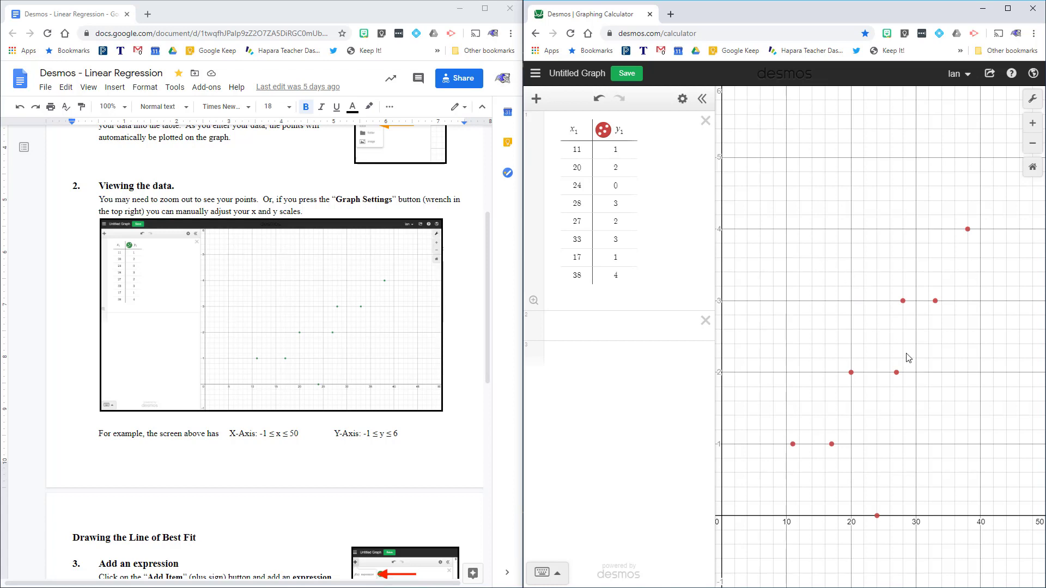
{"action": "left_click", "coordinate": [851, 372]}
{"action": "left_click", "coordinate": [897, 373]}
{"action": "left_click", "coordinate": [904, 302]}
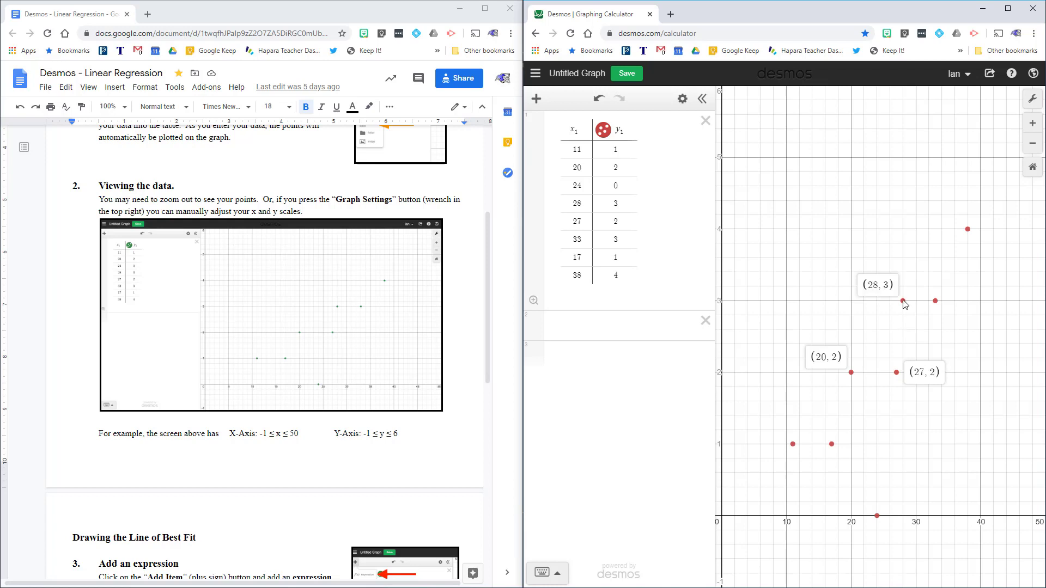
{"action": "left_click", "coordinate": [904, 302]}
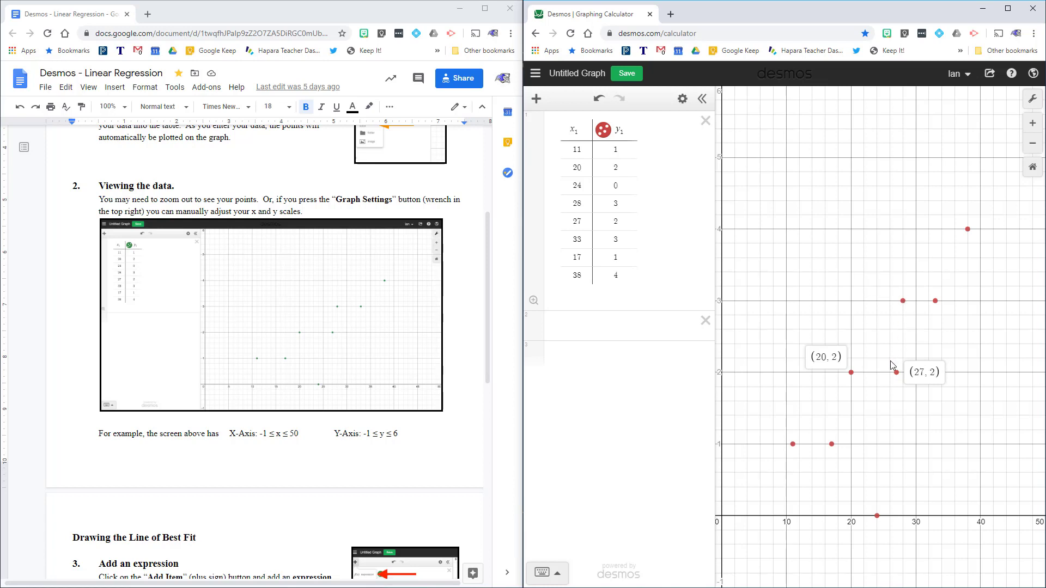
{"action": "left_click", "coordinate": [850, 373]}
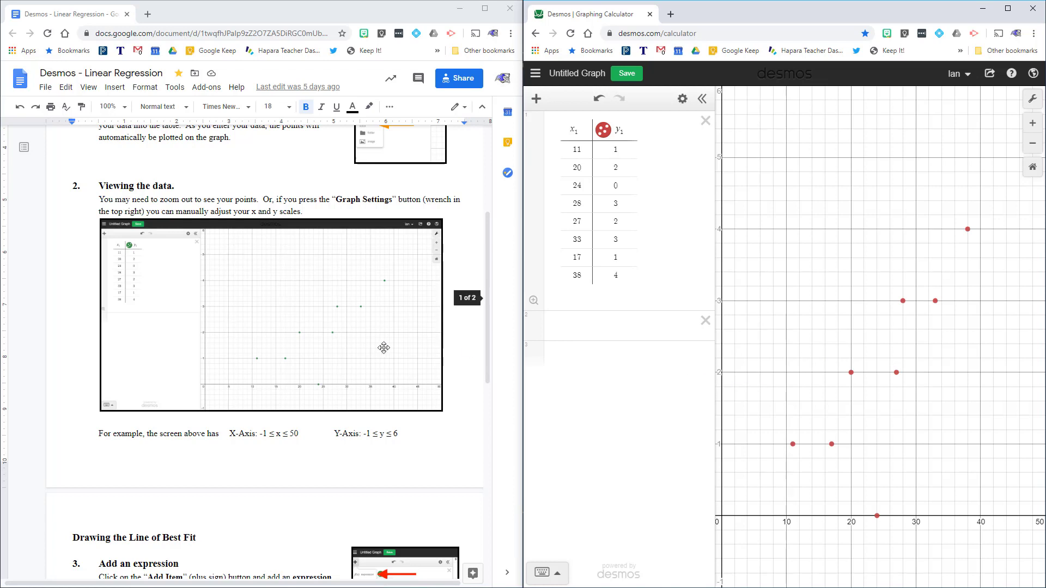
{"action": "scroll", "coordinate": [333, 349], "scroll_direction": "down", "scroll_amount": 5}
{"action": "scroll", "coordinate": [333, 349], "scroll_direction": "down", "scroll_amount": 2}
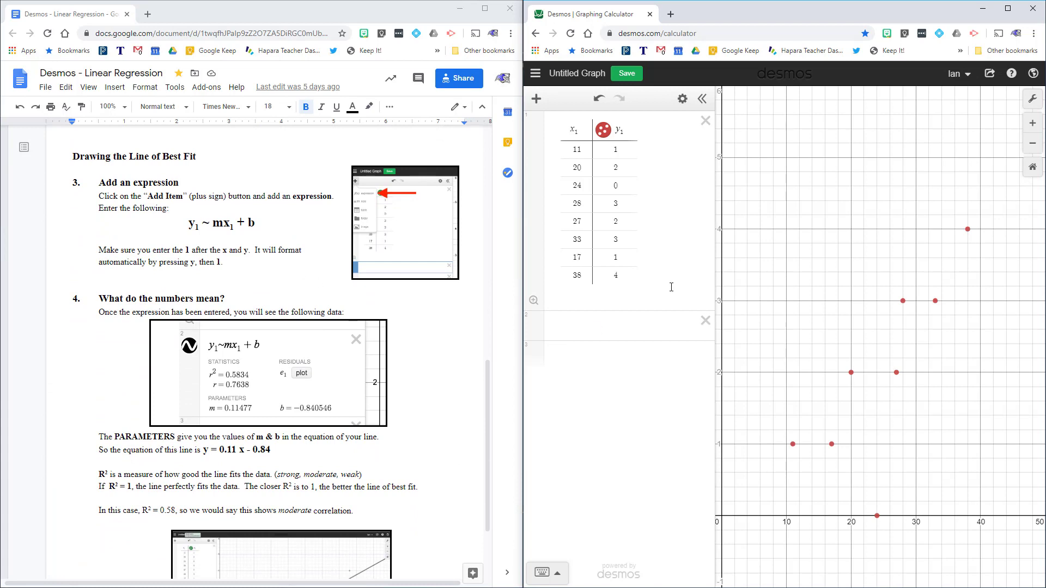
{"action": "left_click", "coordinate": [617, 329]}
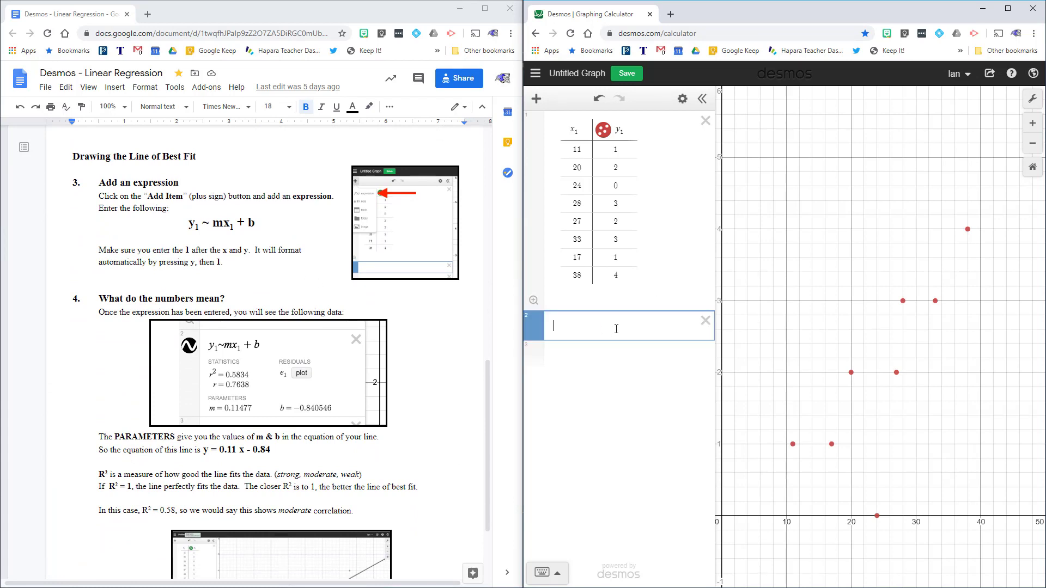
{"action": "type", "text": "y=mx+b"}
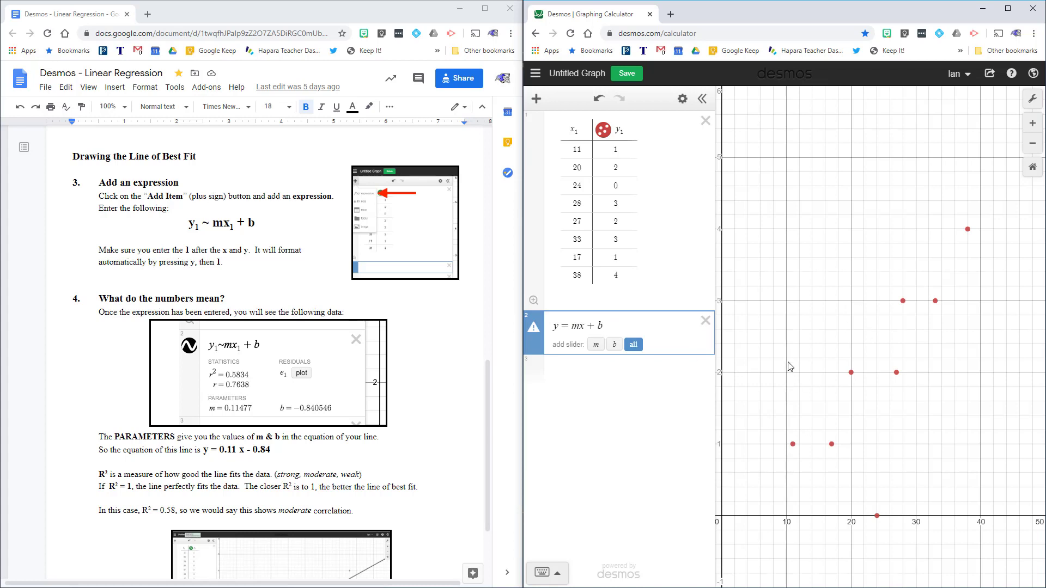
{"action": "left_click", "coordinate": [705, 322]}
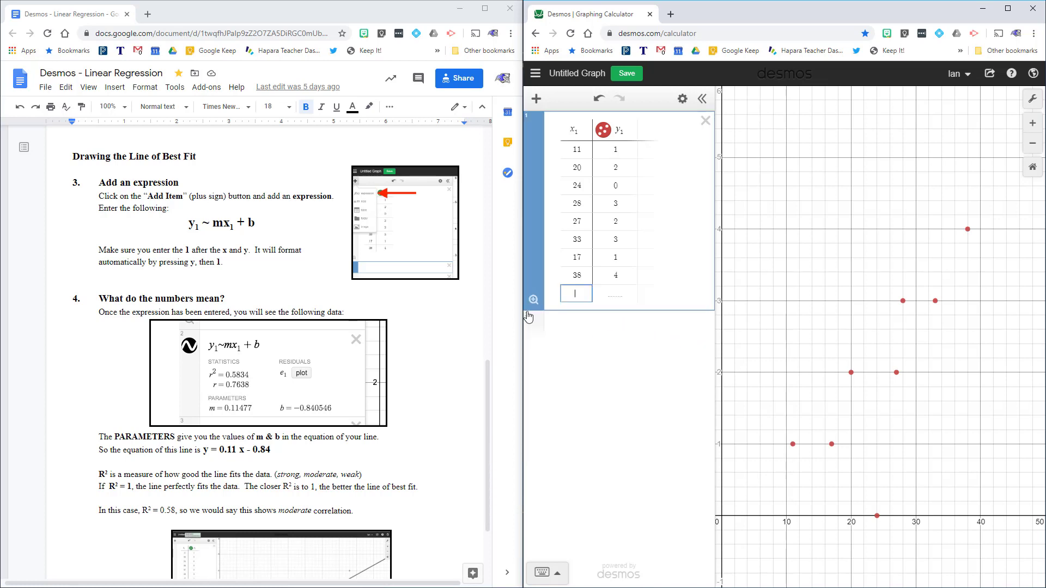
{"action": "left_click", "coordinate": [578, 325]}
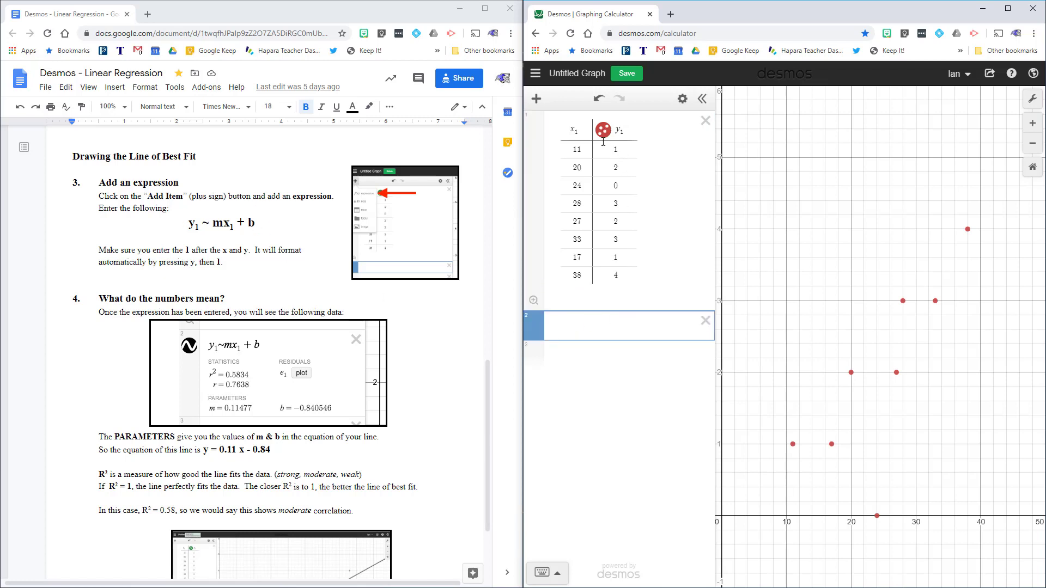
Step: Type y1 ~ in the second expression line to start the regression
{"action": "type", "text": "y1"}
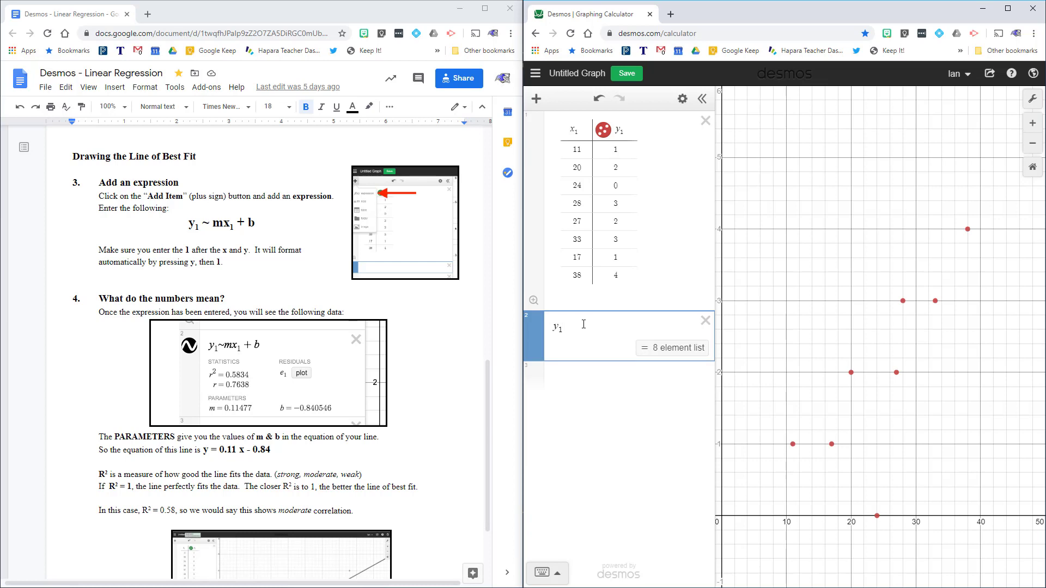
{"action": "type", "text": "~"}
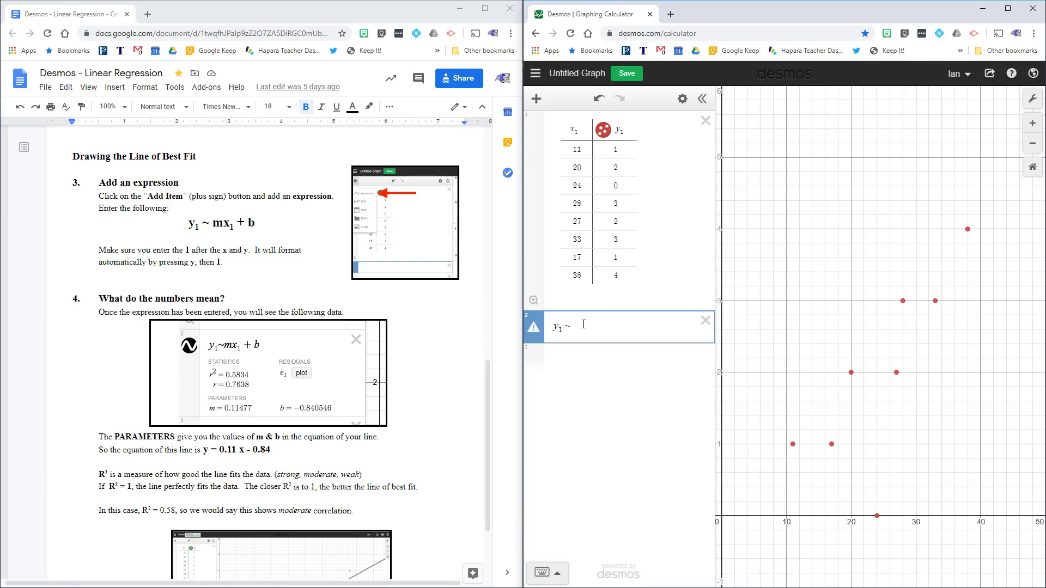